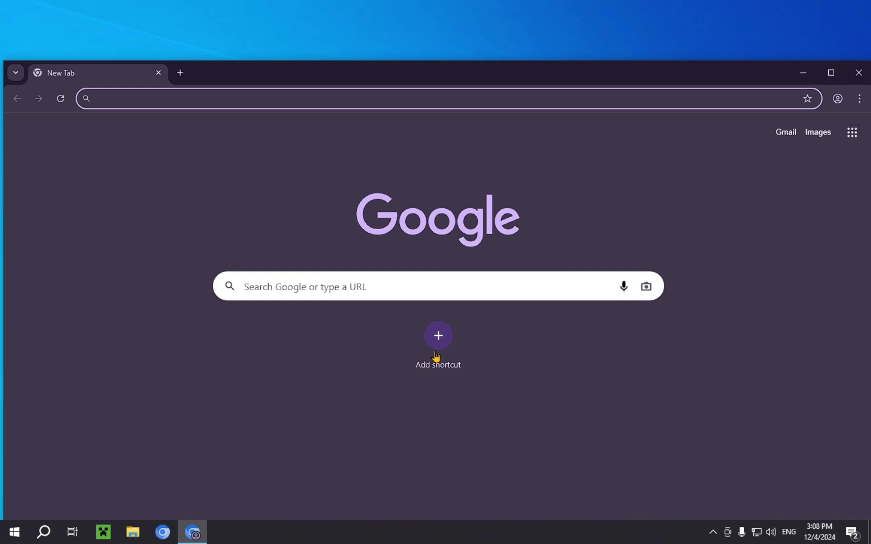
Maximize the browser, search Google for 'Modrinth', accept cookies, and open modrinth.com
click(827, 71)
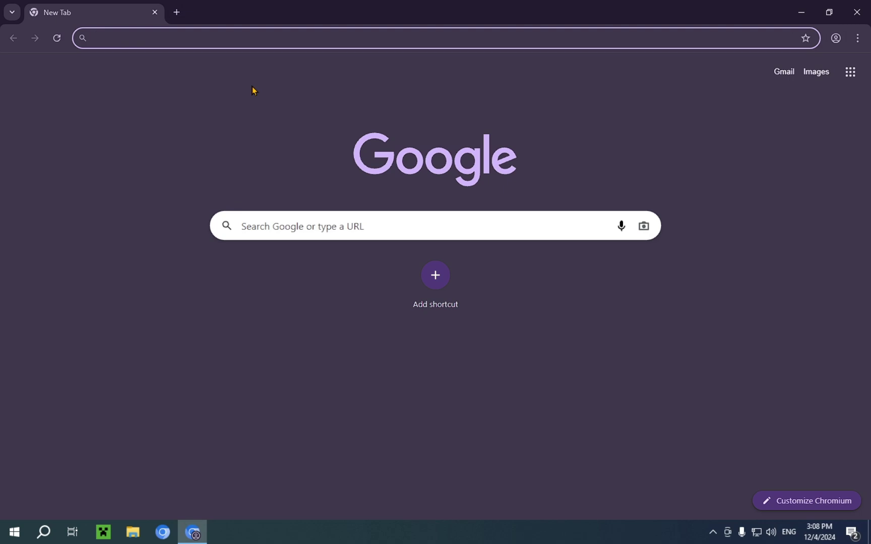
text(Modrinth)
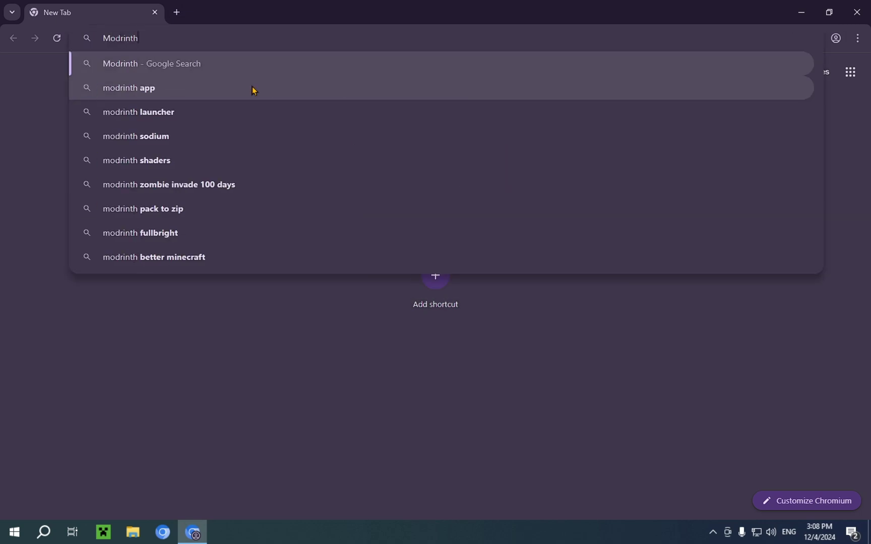
key(Return)
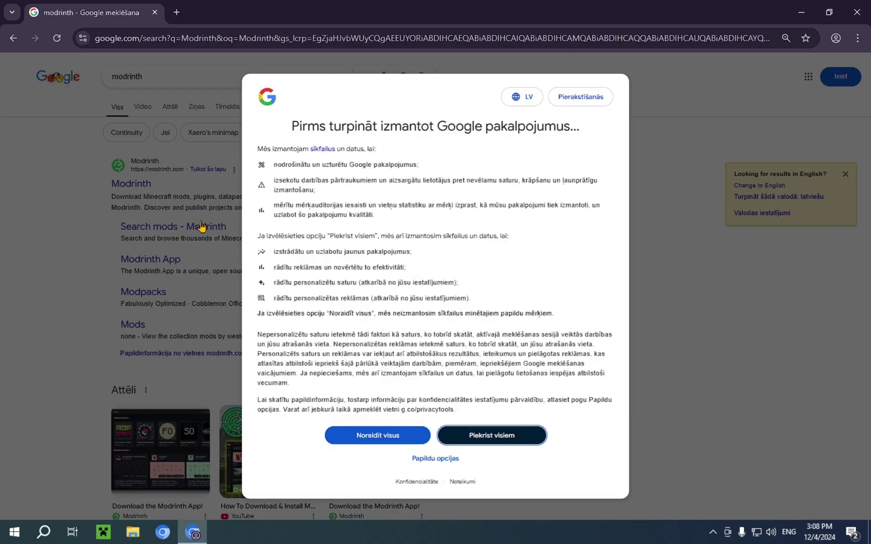
key(Return)
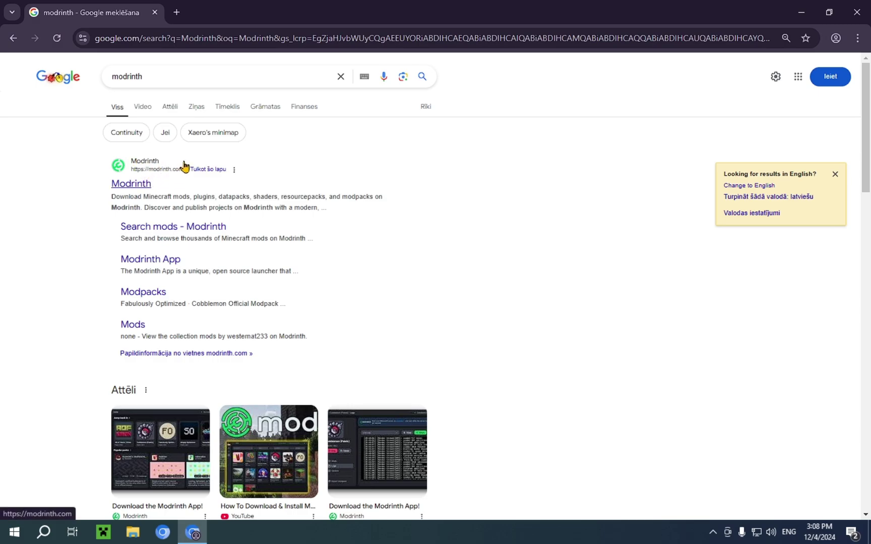
click(132, 186)
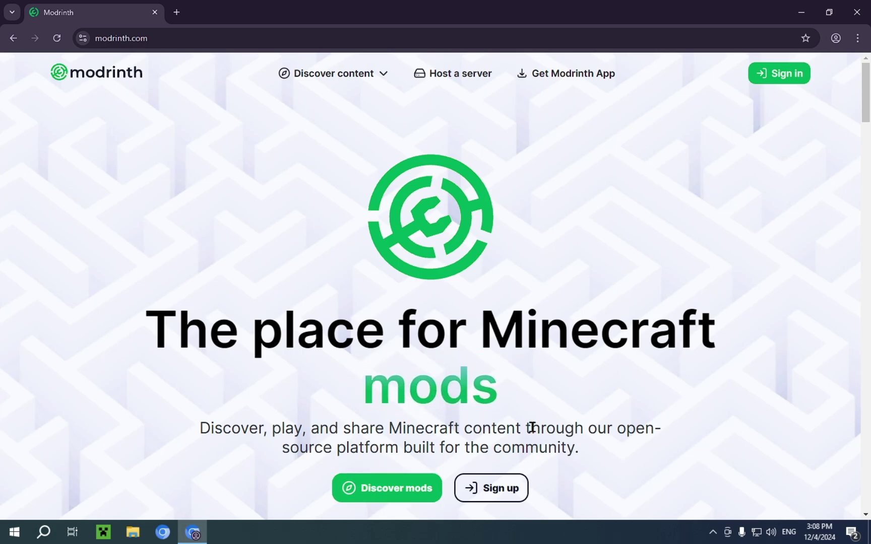
Browse Modrinth mods, accept the privacy notice, search 'sodium' and open the Sodium mod page
click(397, 492)
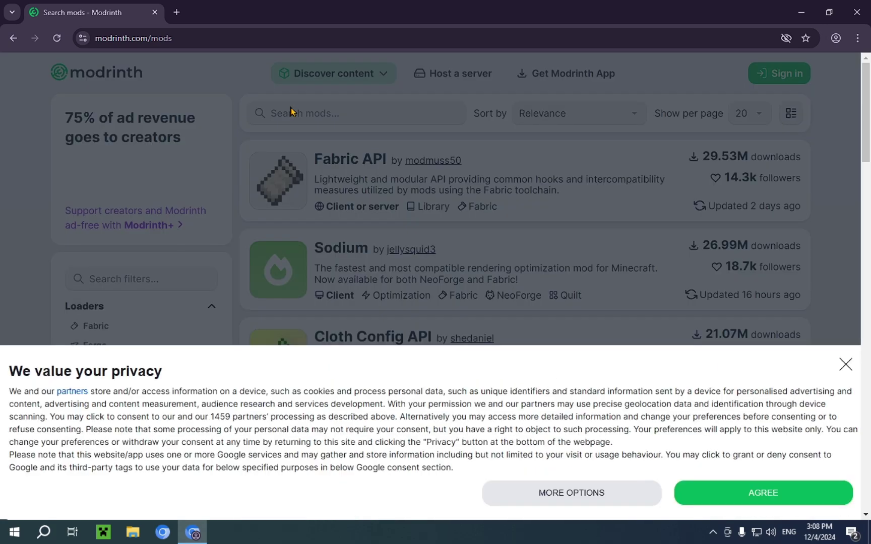
click(746, 493)
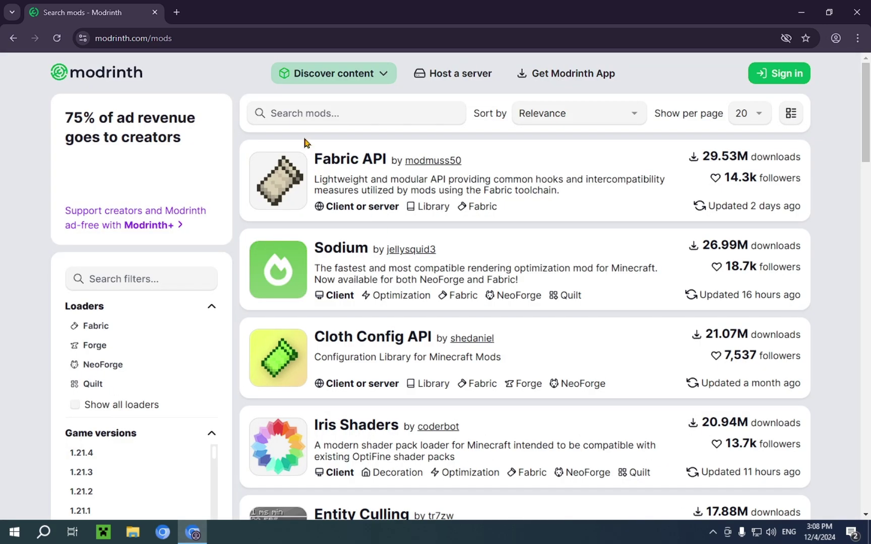
click(303, 108)
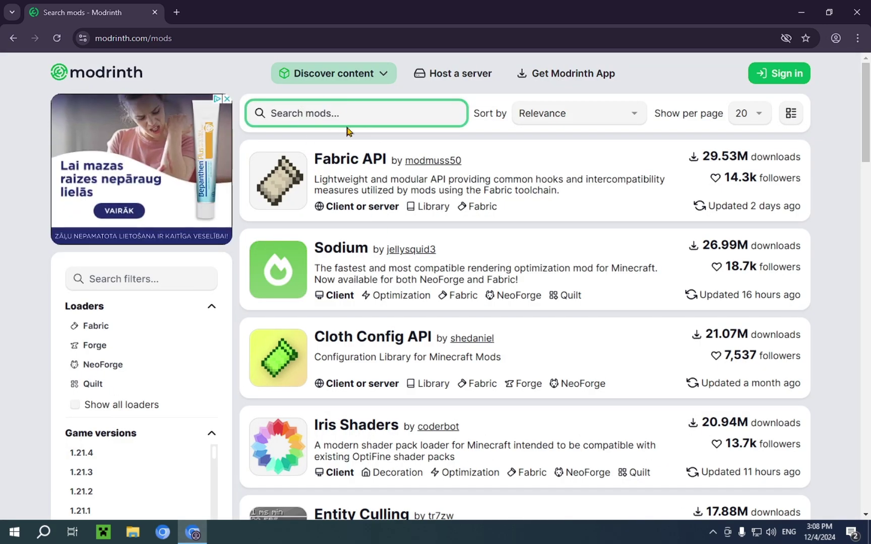
text(sodium)
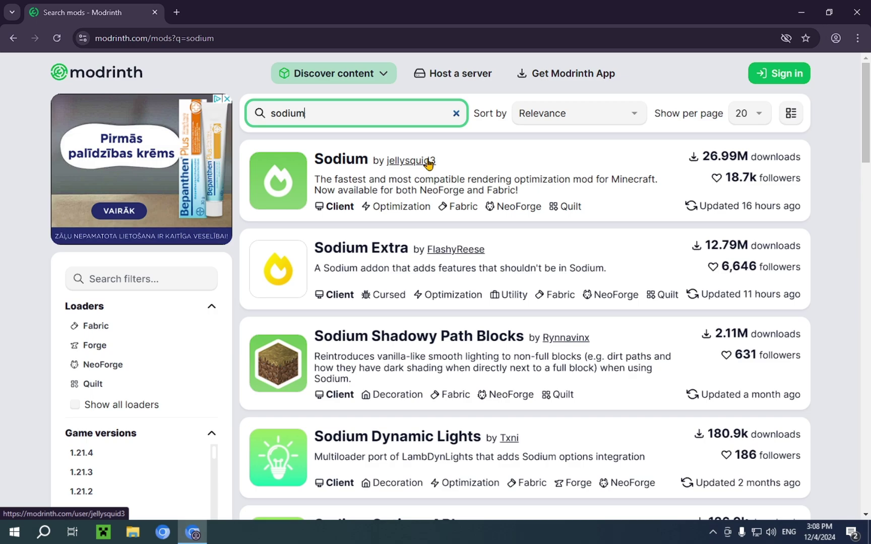
click(343, 162)
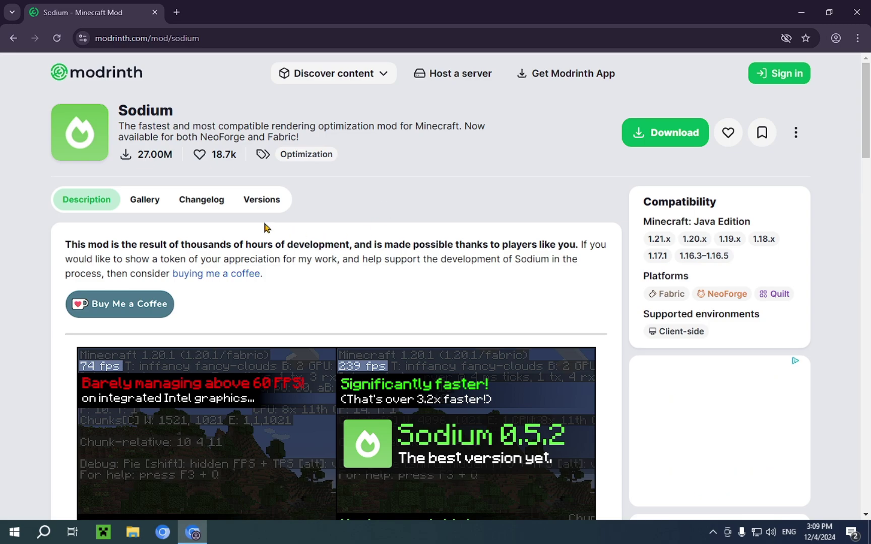
Open Sodium's mc1.21.4-0.6.2-fabric version page from its Versions list and scroll through it
click(285, 203)
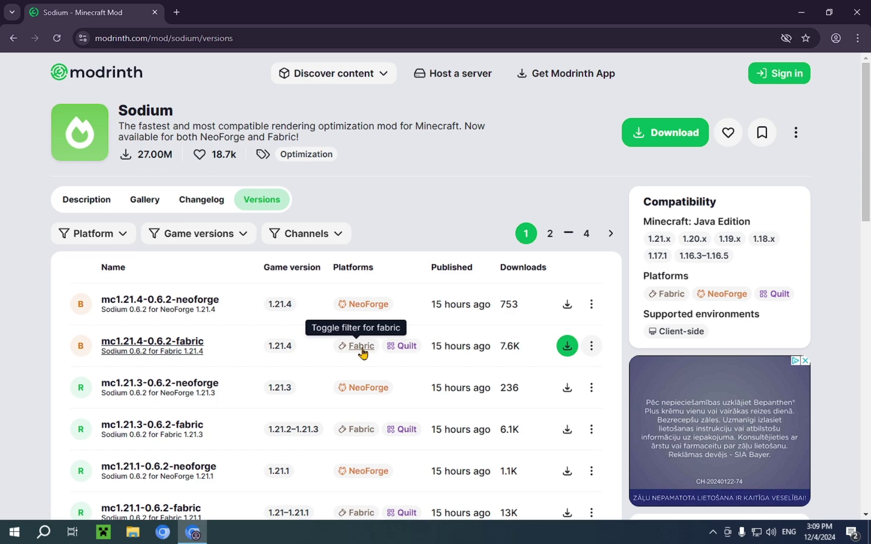
click(195, 351)
scroll(252, 313, down, 2)
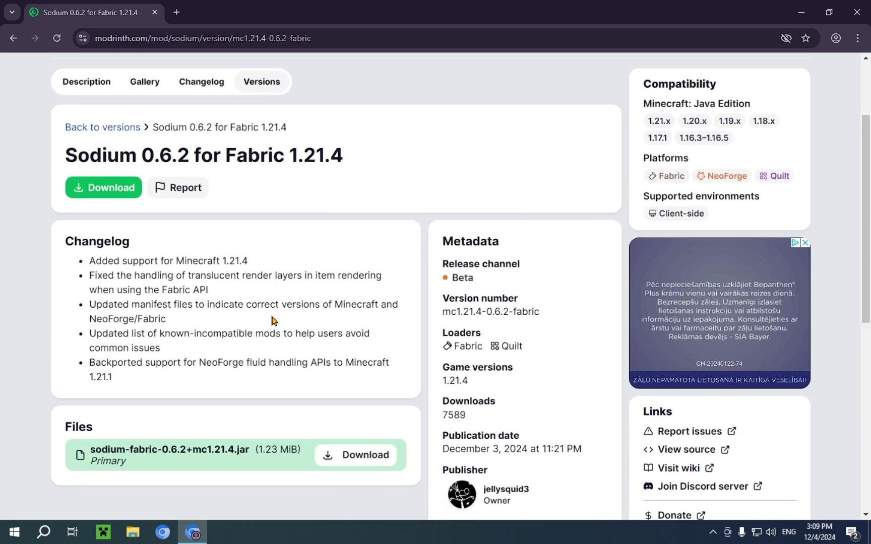
scroll(271, 320, down, 5)
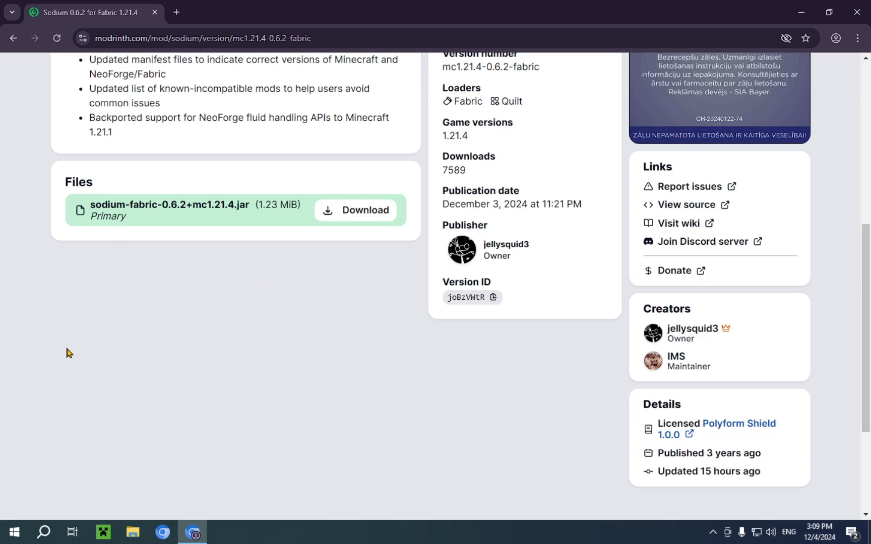
scroll(70, 353, up, 6)
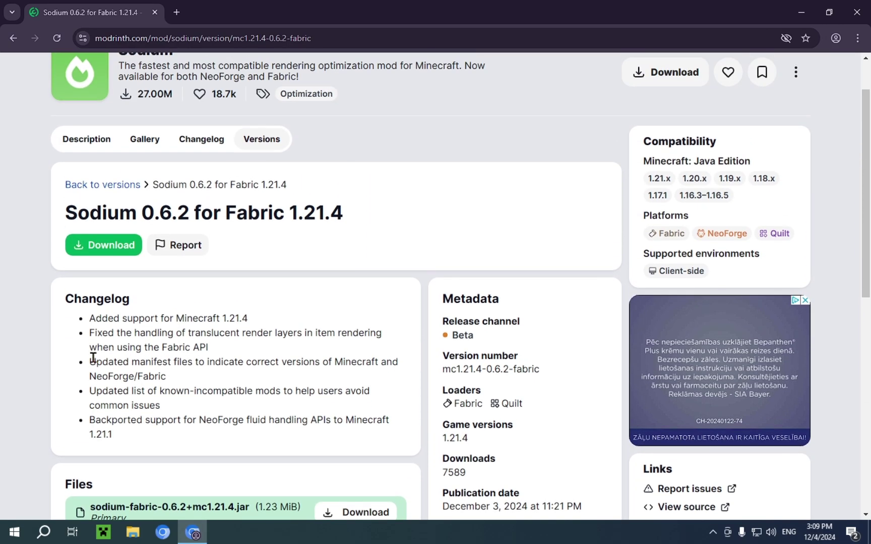
Check the Fabric 1.21.4 and 0.6.2 details in the title, then download the Sodium jar
drag(230, 183, 287, 184)
click(217, 185)
mouse_move(187, 184)
mouse_down()
mouse_move(237, 184)
mouse_move(286, 231)
mouse_move(288, 245)
mouse_up()
click(209, 185)
scroll(237, 184, up, 2)
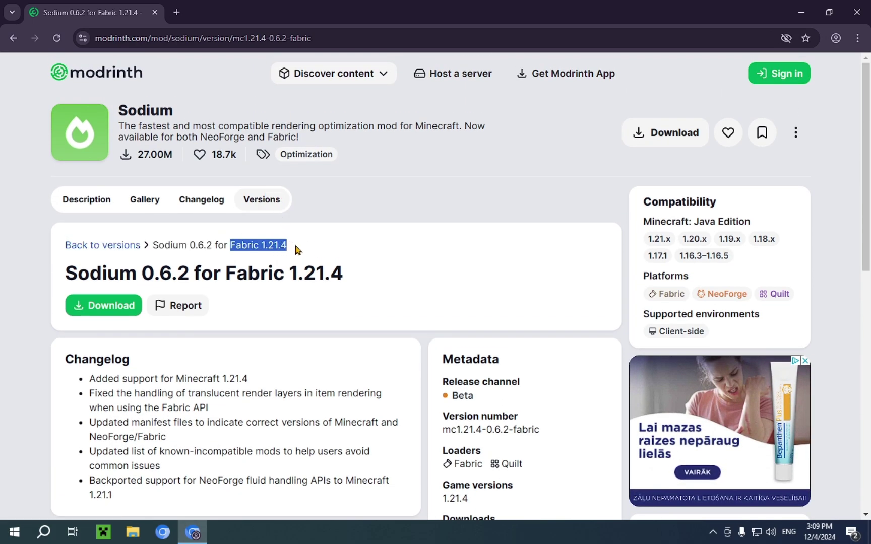
click(296, 248)
drag(230, 246, 256, 246)
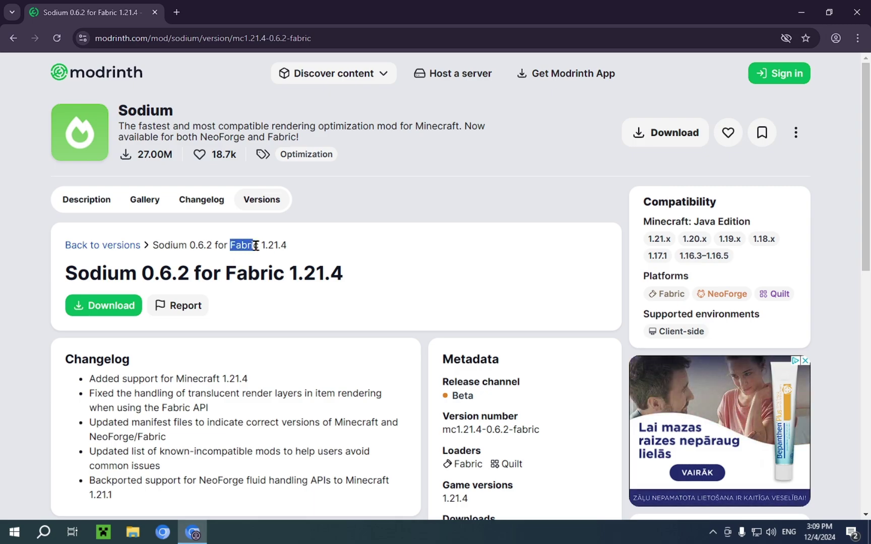
click(258, 243)
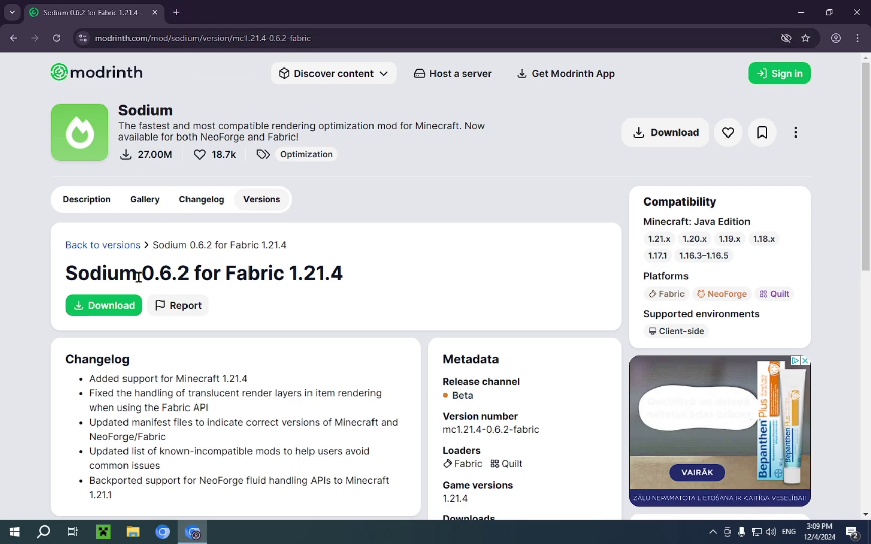
click(115, 308)
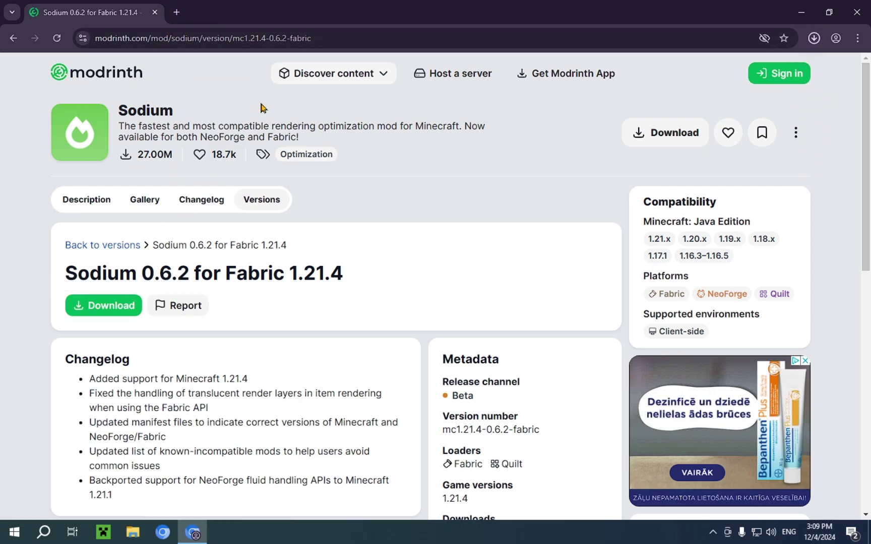
In a new tab, search 'fabric minecraft', go to fabricmc.net and download the Windows installer
click(177, 12)
text(fab)
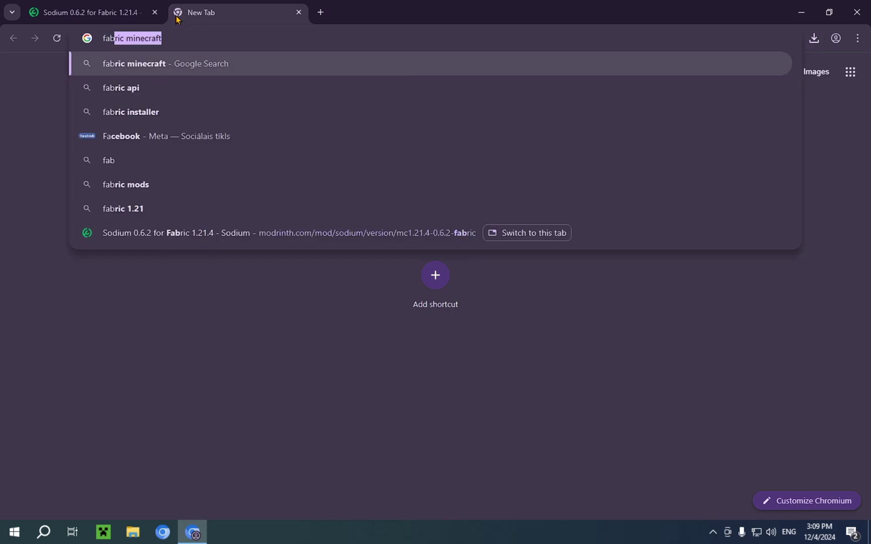
text(ric minecraft)
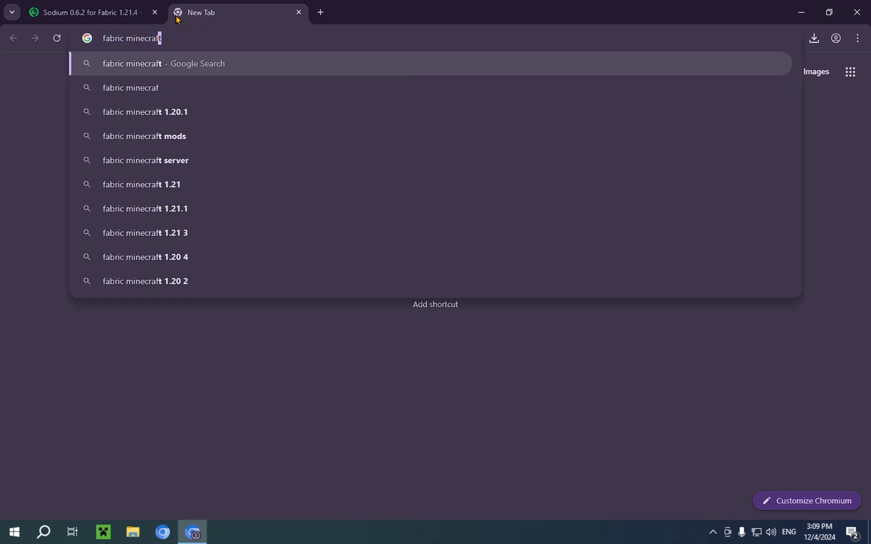
key(Return)
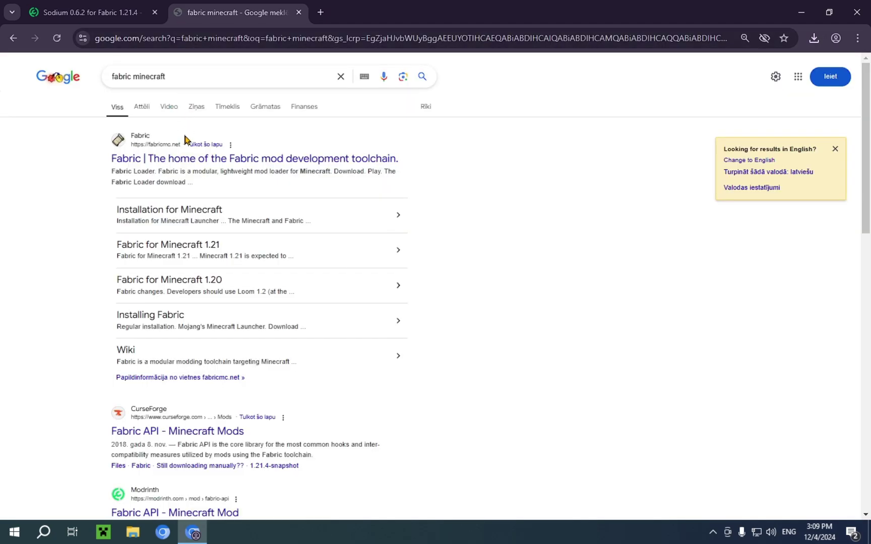
click(182, 167)
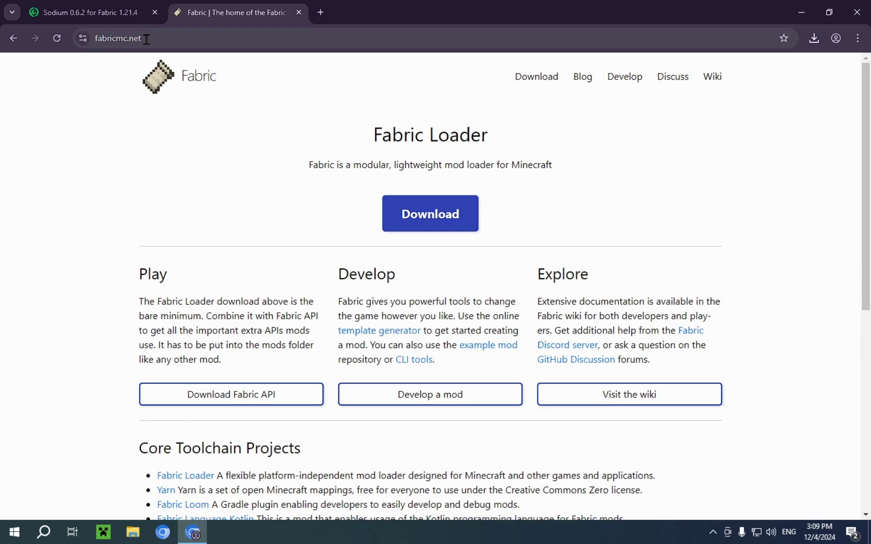
click(427, 208)
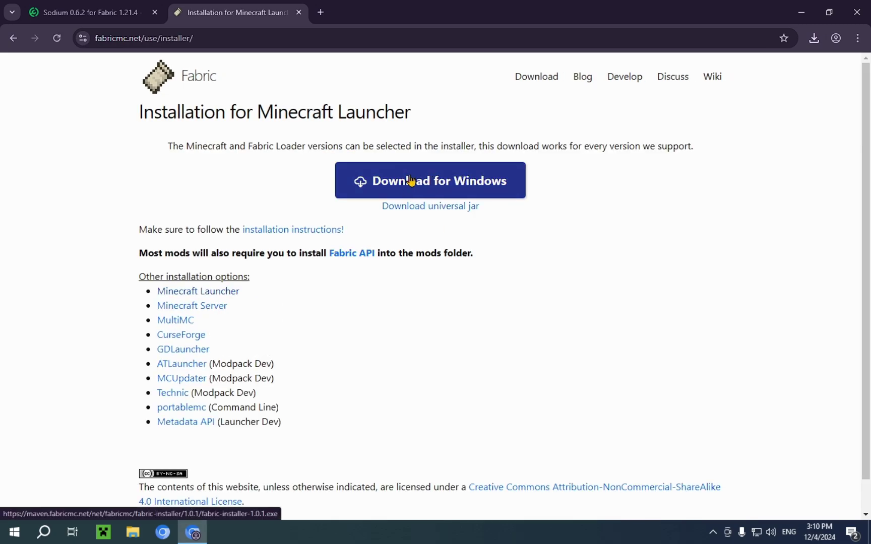
click(423, 180)
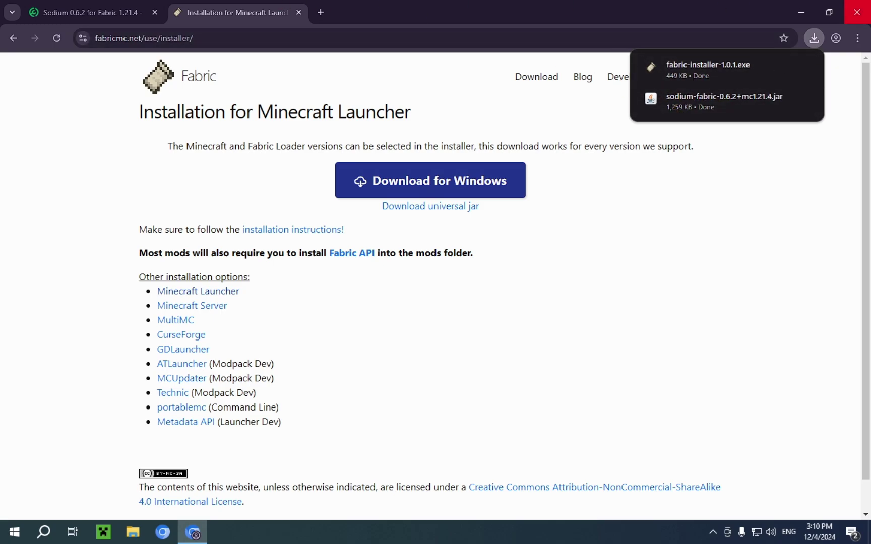
Close Chrome and show the Downloads folder in File Explorer
click(861, 20)
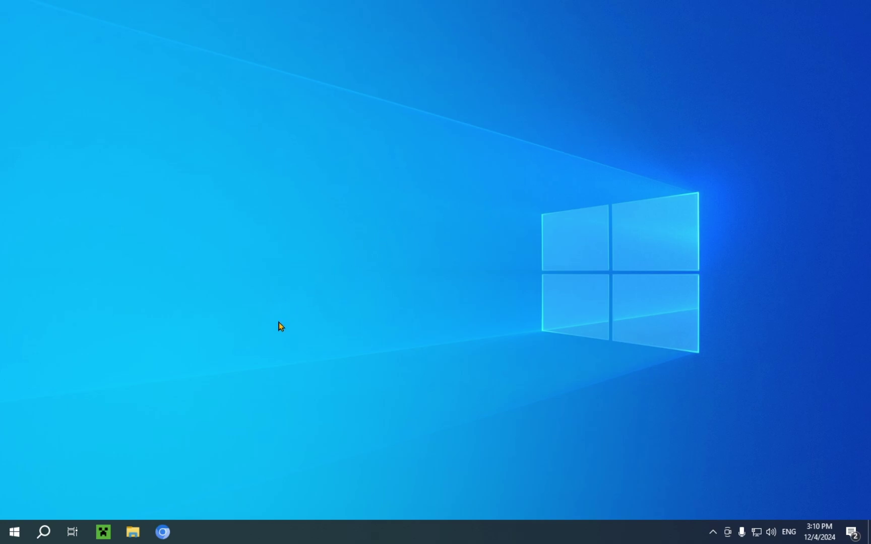
click(135, 539)
right_click(134, 539)
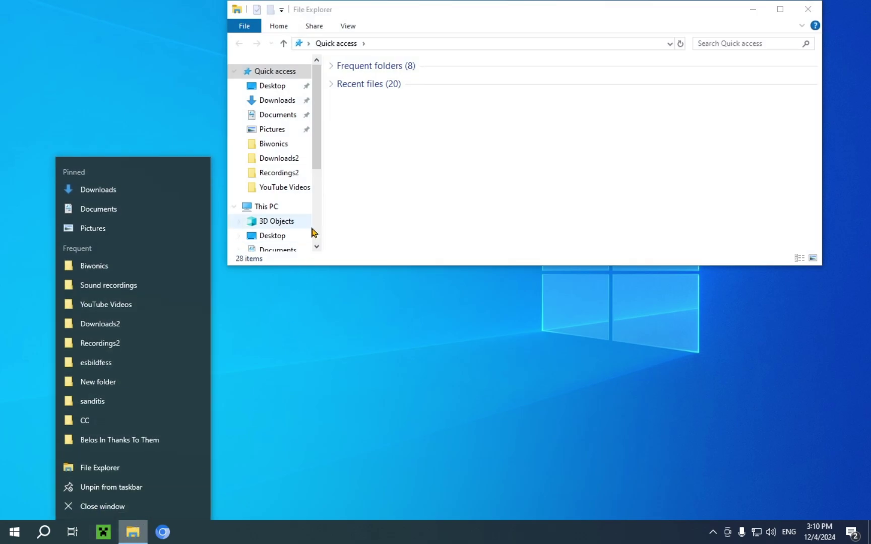
click(386, 203)
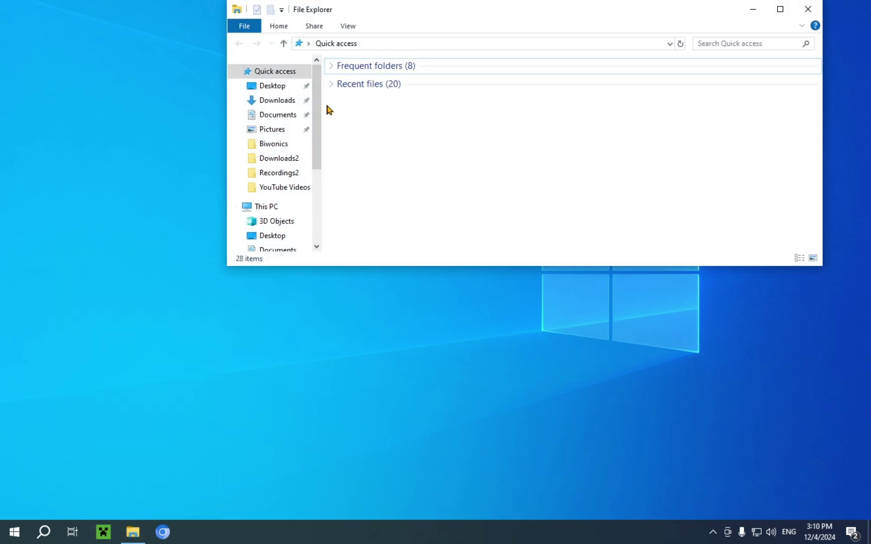
click(282, 105)
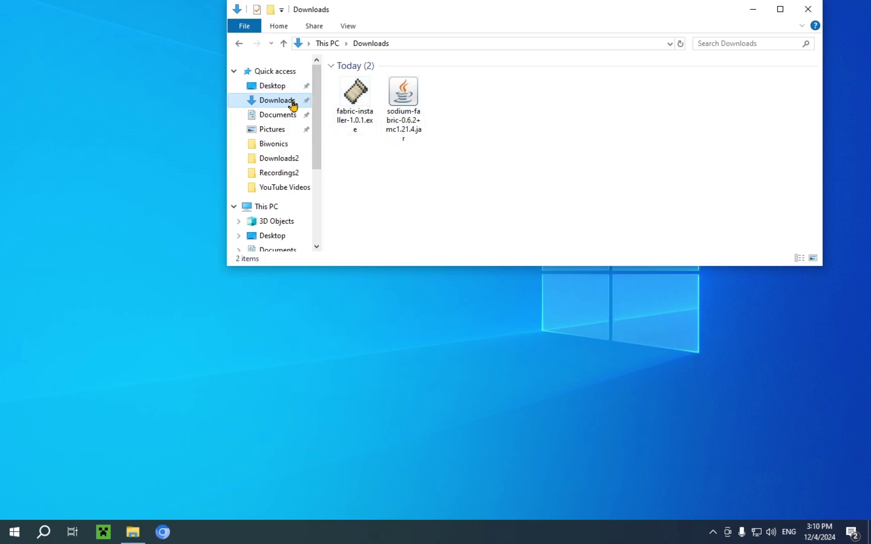
Run fabric-installer-1.0.1.exe and install Fabric for Minecraft 1.21.4 with loader 0.16.9
double_click(353, 120)
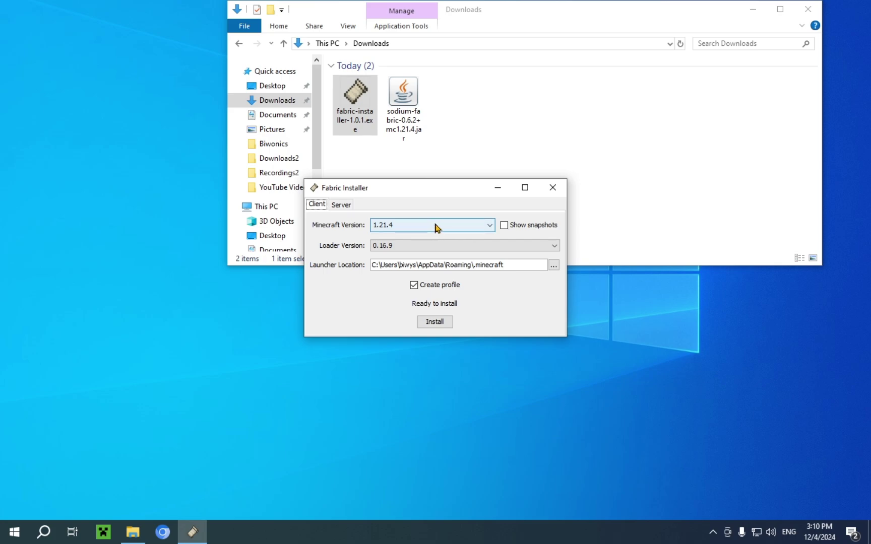
click(434, 323)
Dismiss the installation success message and delete fabric-installer-1.0.1.exe from Downloads
click(436, 287)
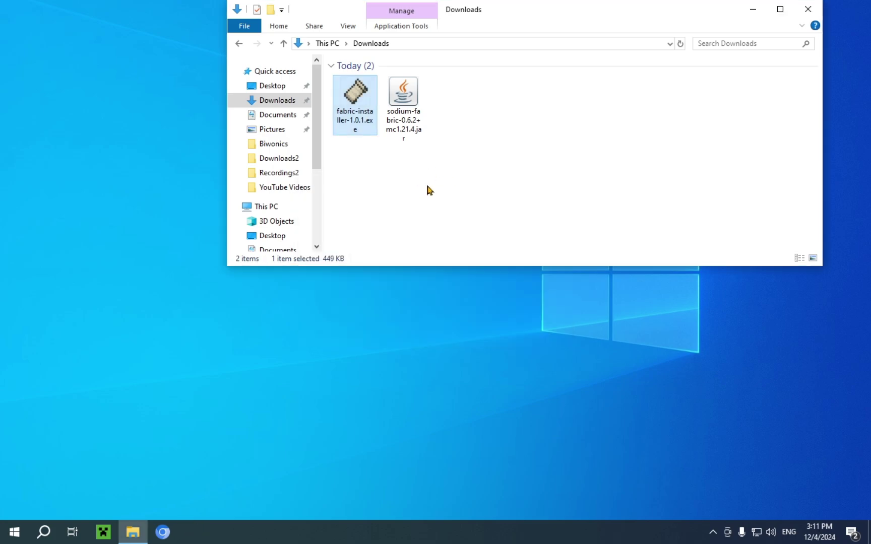
right_click(355, 117)
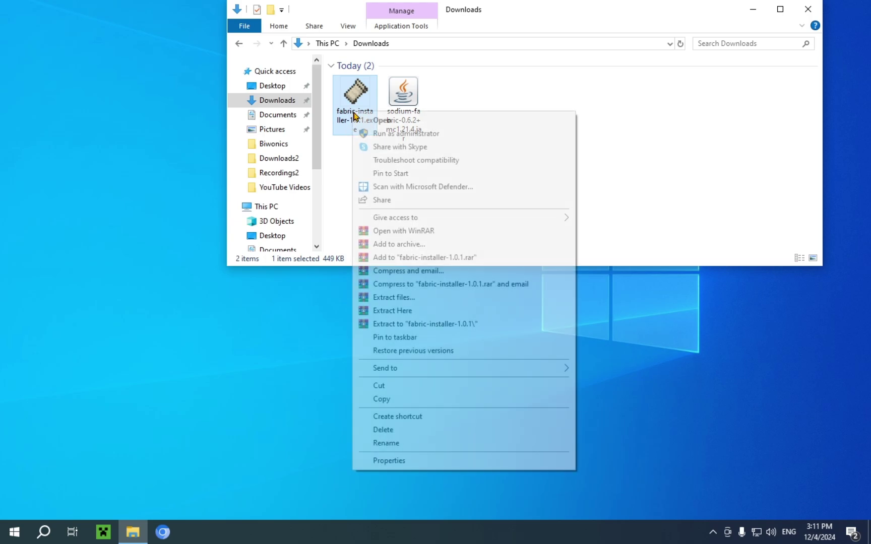
click(384, 430)
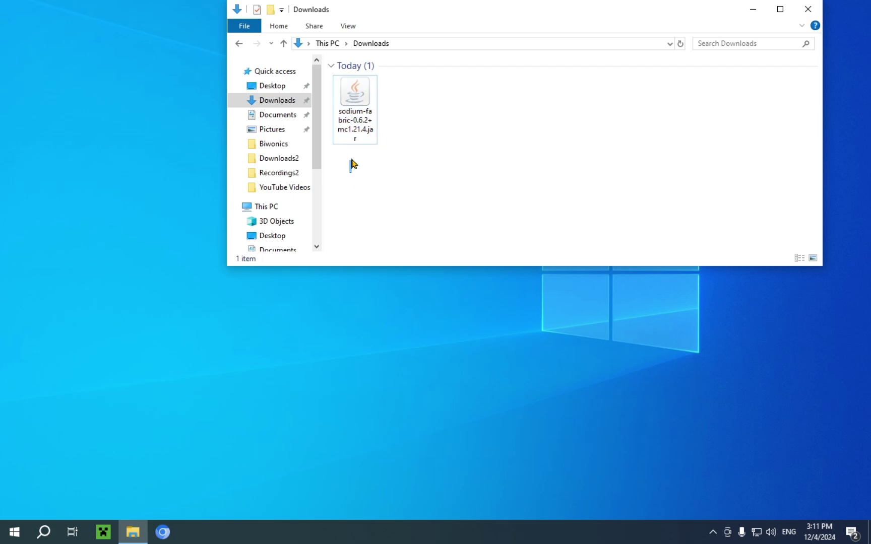
click(356, 135)
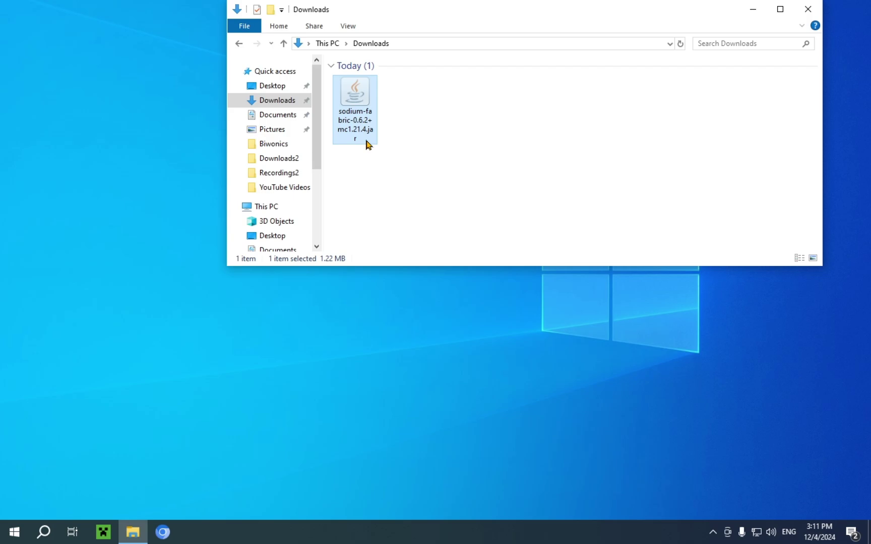
click(371, 163)
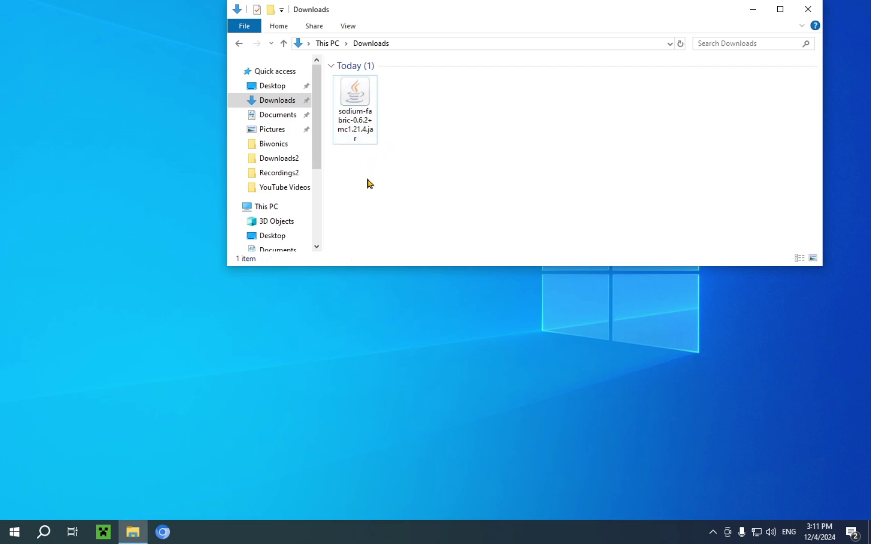
Launch Minecraft Launcher, keep fabric-loader-1.21.4 selected, and view the Installations list
click(105, 539)
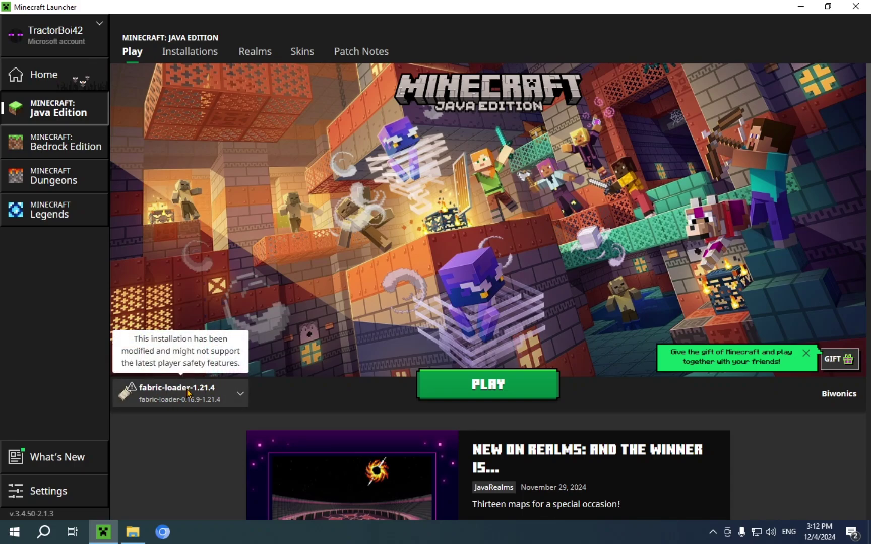
click(184, 391)
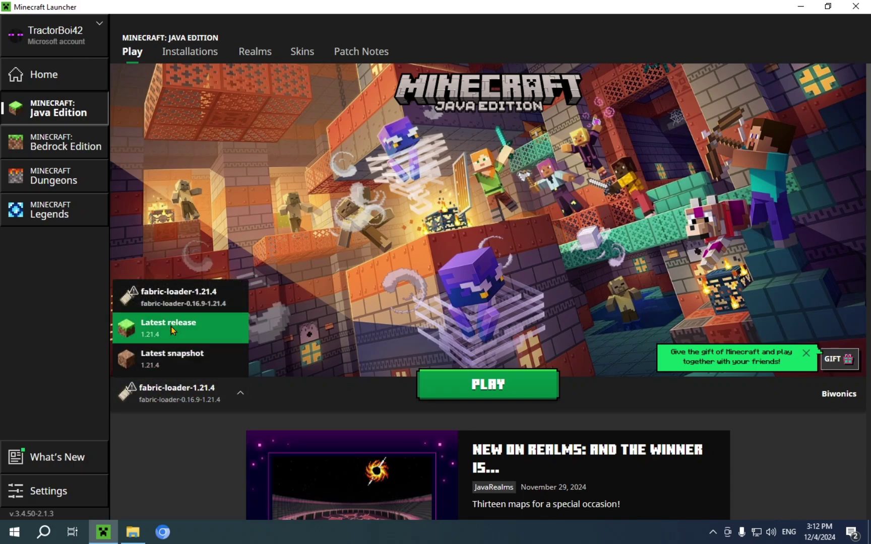
click(194, 198)
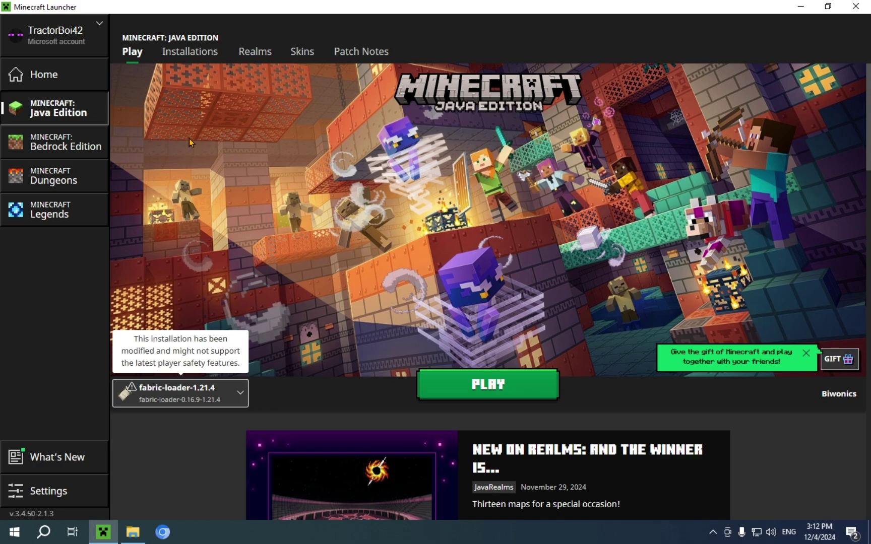
click(195, 55)
mouse_move(729, 176)
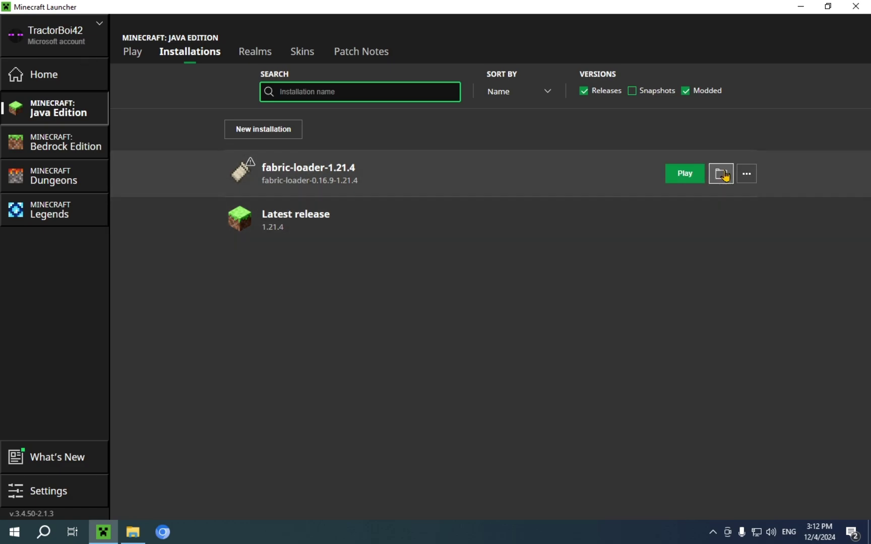
Paste the Sodium jar into the mods folder of the fabric-loader-1.21.4 game directory
click(723, 175)
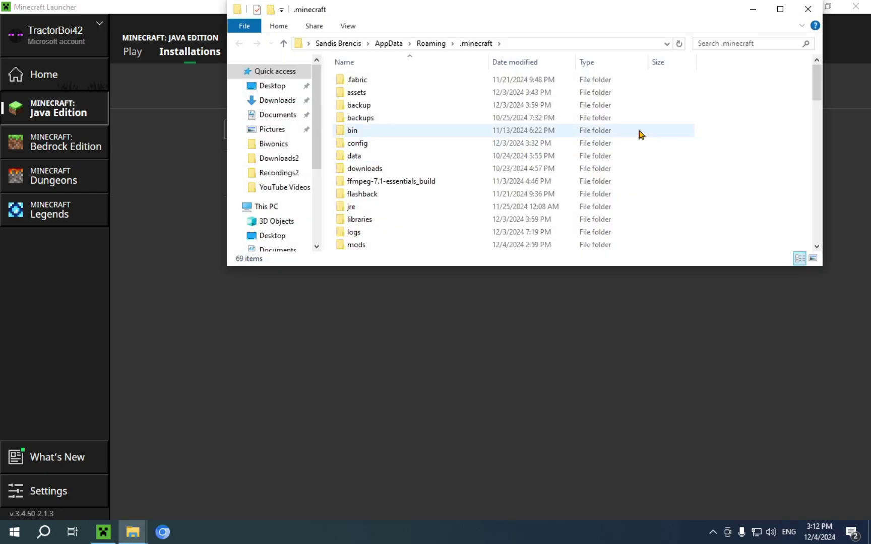
double_click(360, 247)
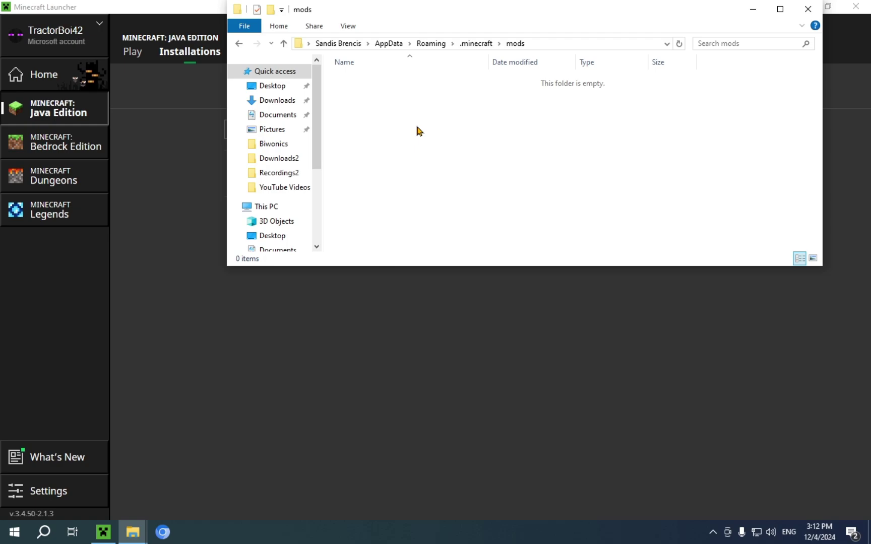
key(ctrl+v)
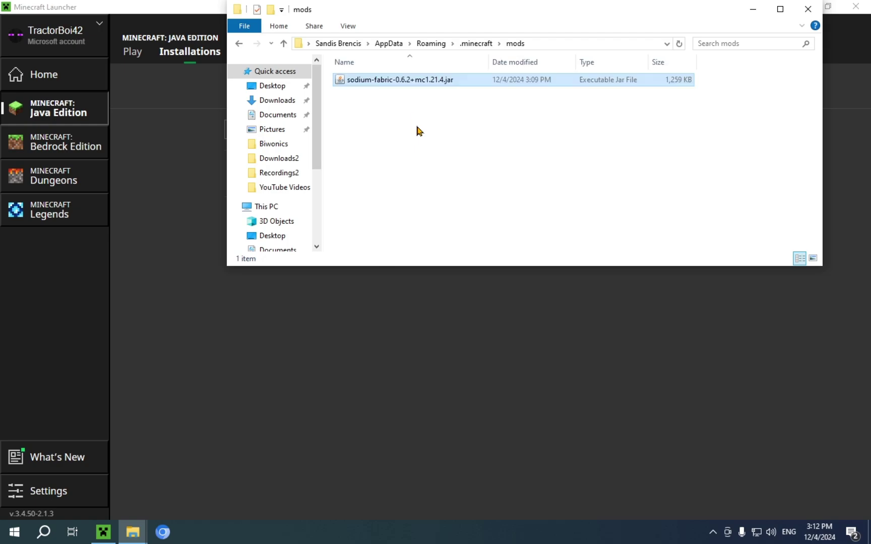
click(404, 133)
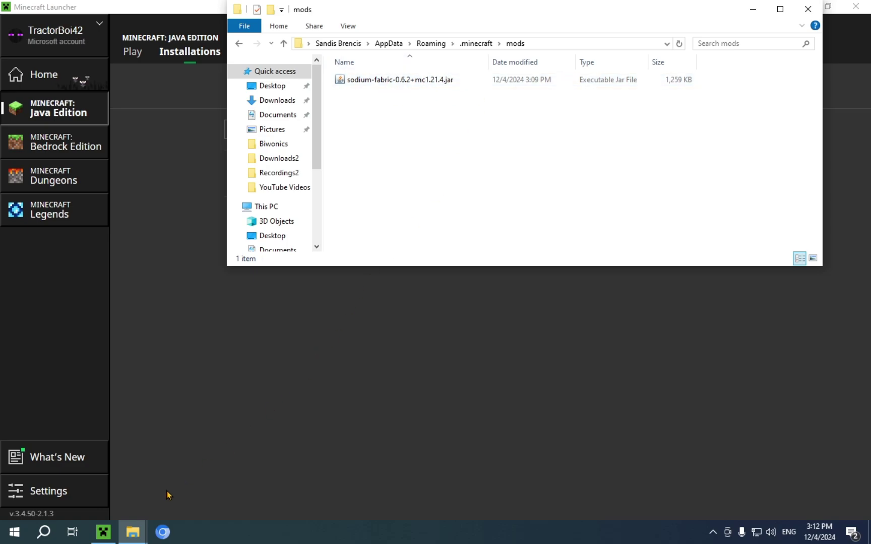
Close the Downloads and mods Explorer windows and return to the launcher's Play page
mouse_move(138, 533)
click(74, 494)
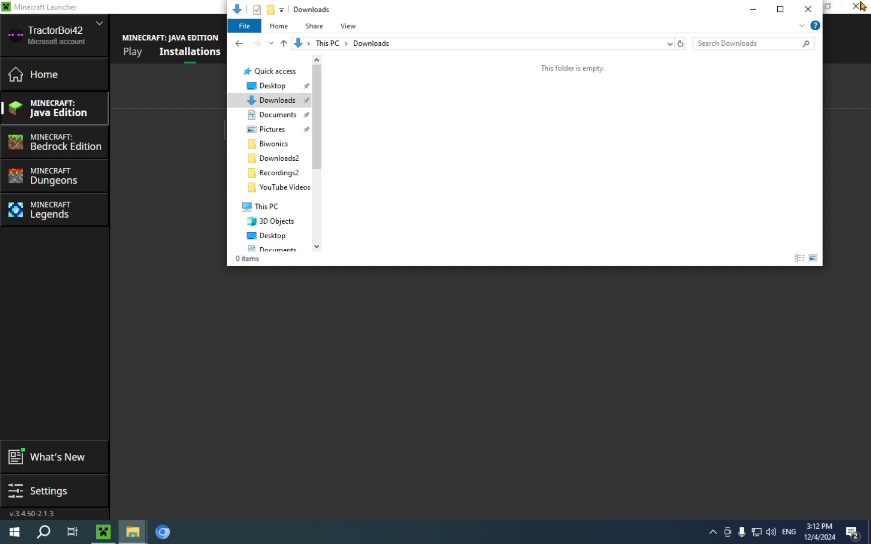
click(809, 15)
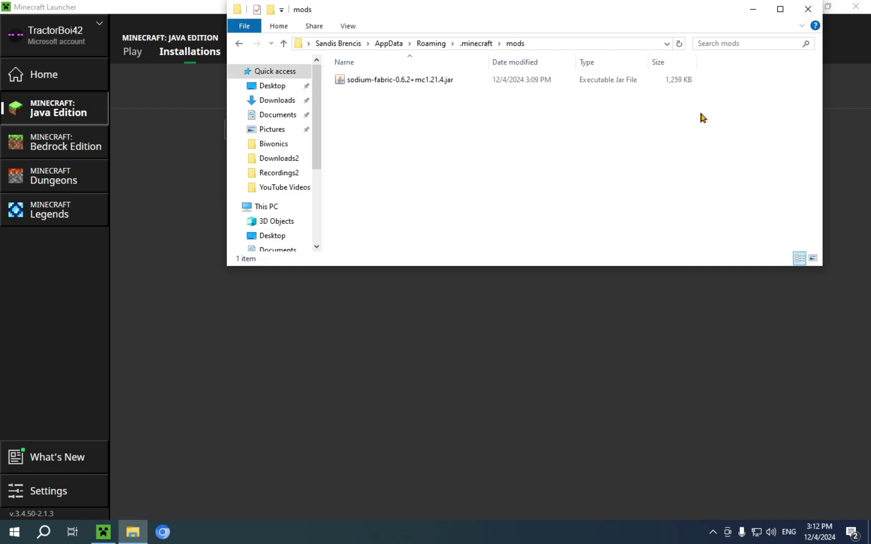
click(805, 13)
click(128, 57)
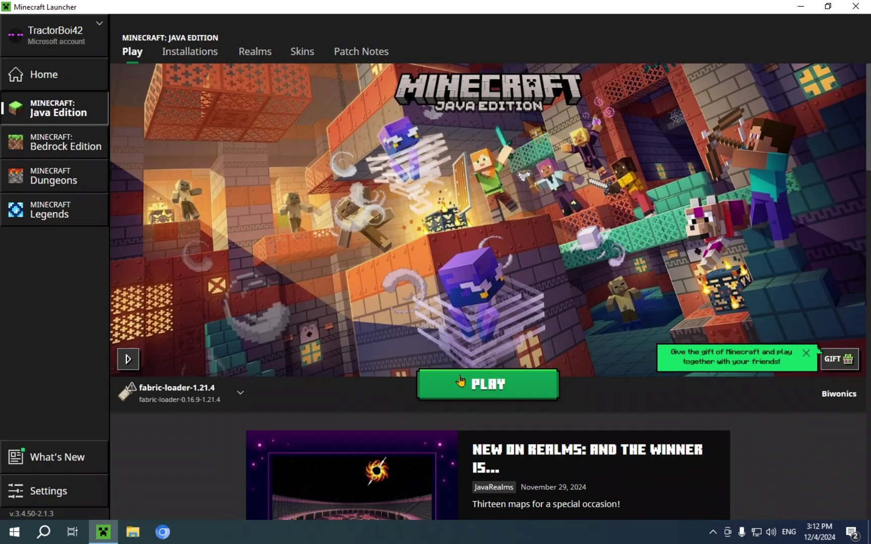
Launch modded Minecraft 1.21.4 with fabric-loader-1.21.4 selected on the Play tab
click(461, 381)
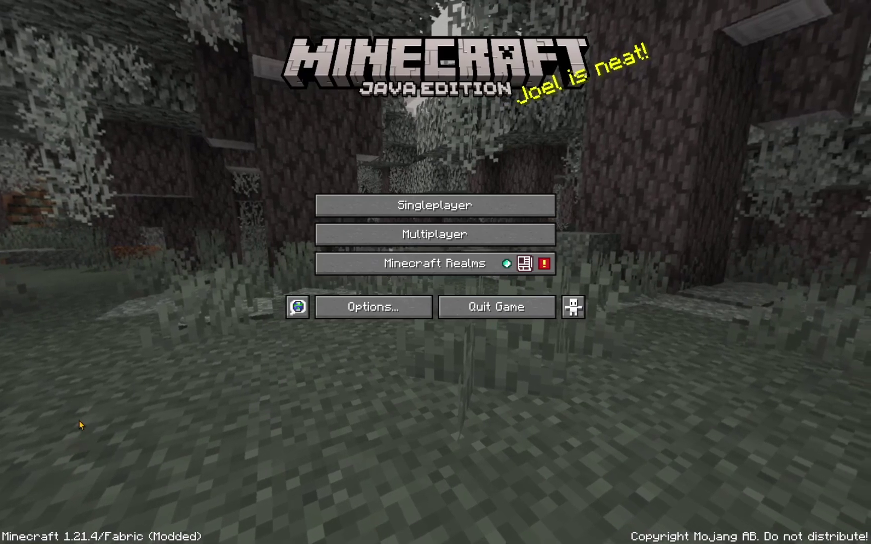
Start a new world from Singleplayer with game mode Creative and world name 'Sodium'
click(424, 204)
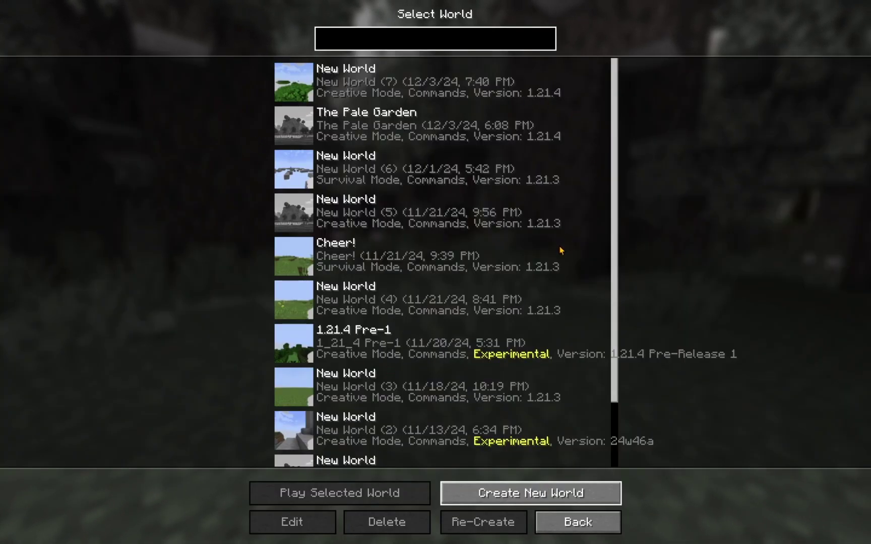
key(Return)
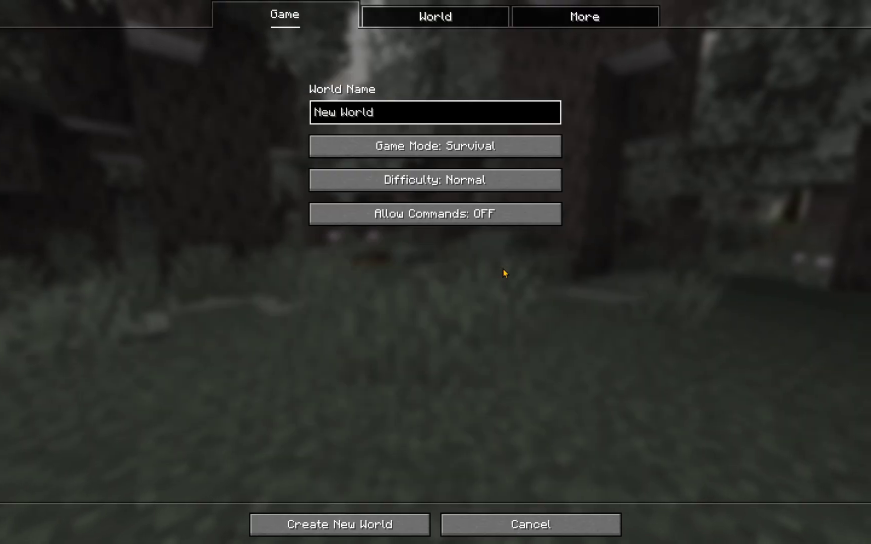
click(446, 149)
click(446, 149)
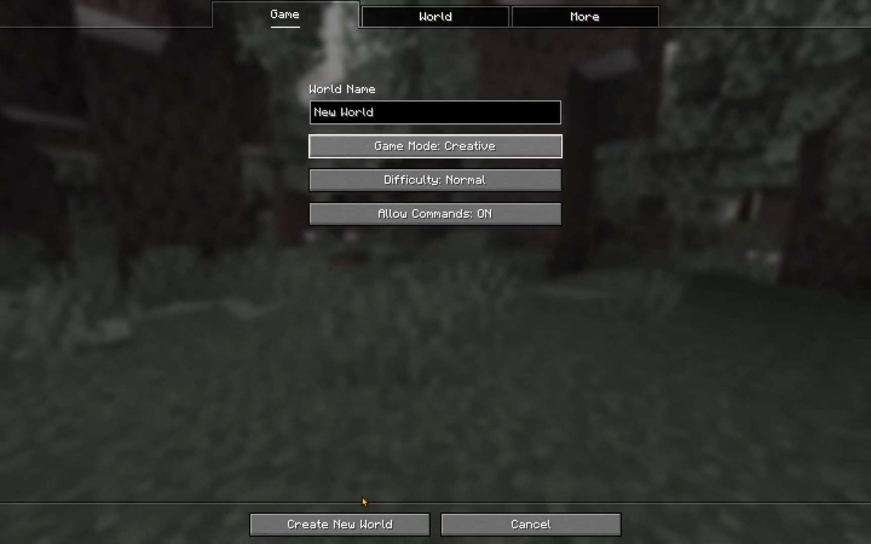
click(392, 110)
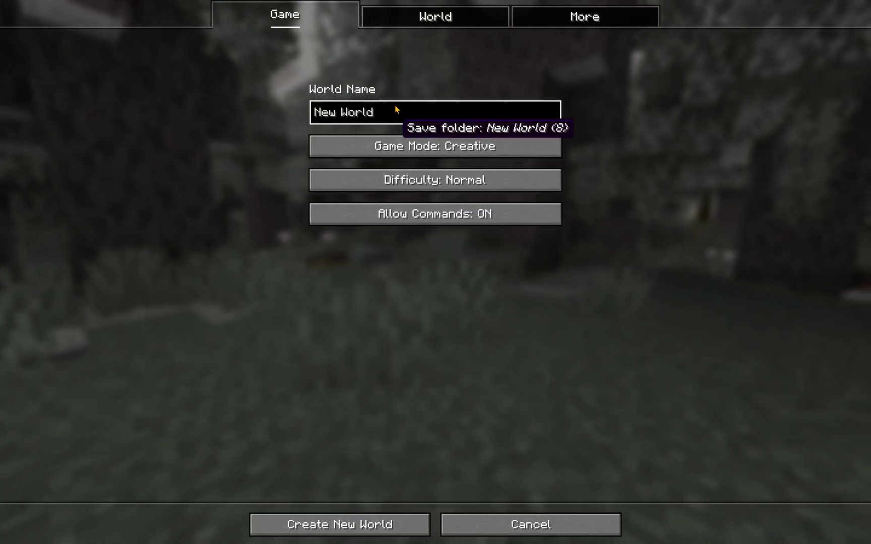
key(ctrl+a)
text(Sodium)
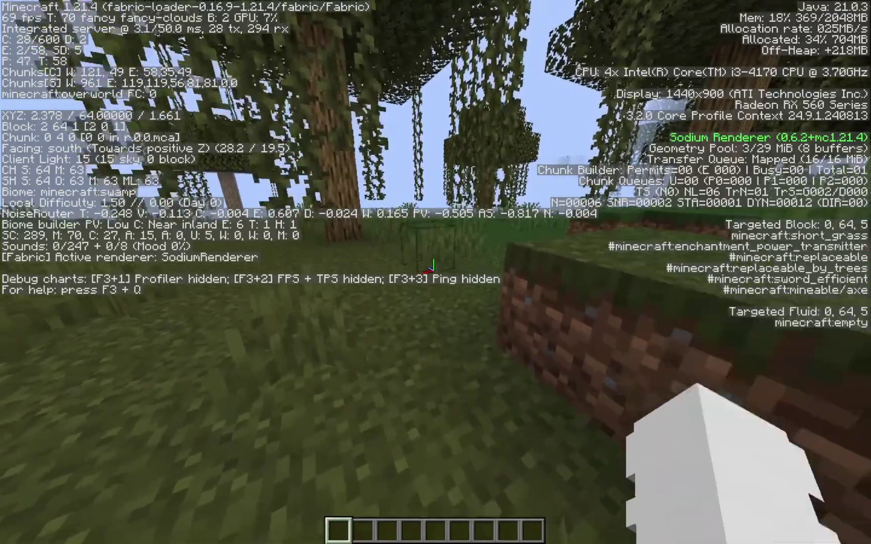
Break the short grass ahead, walk forward a few blocks, and close the F3 debug overlay
click(432, 267)
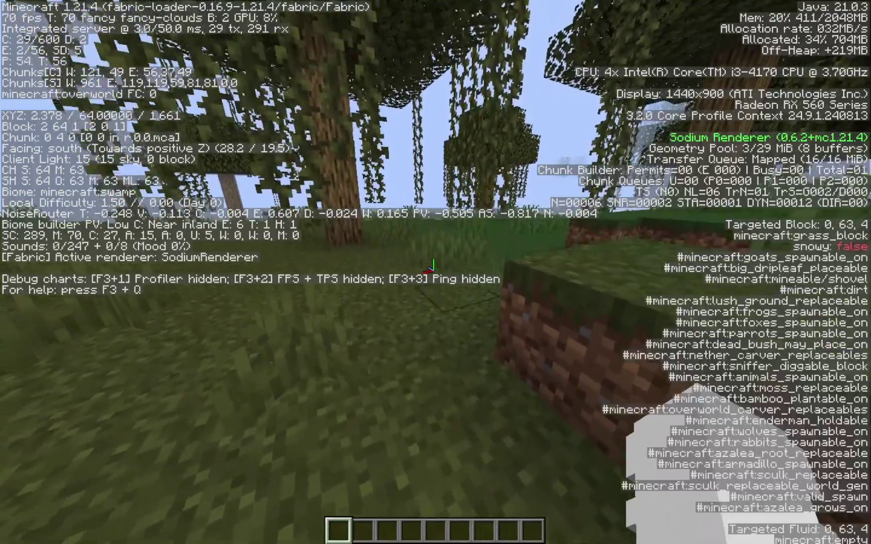
key(w)
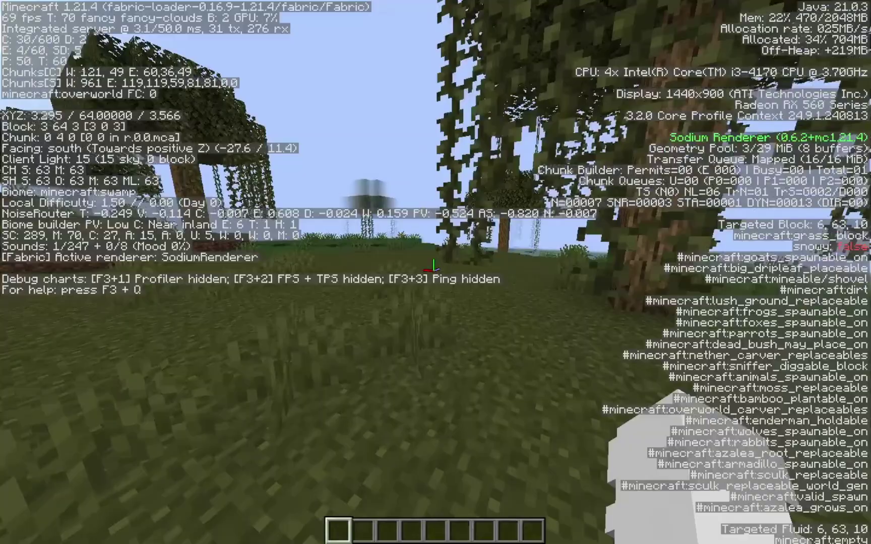
key(F3)
key(F5)
key(F5)
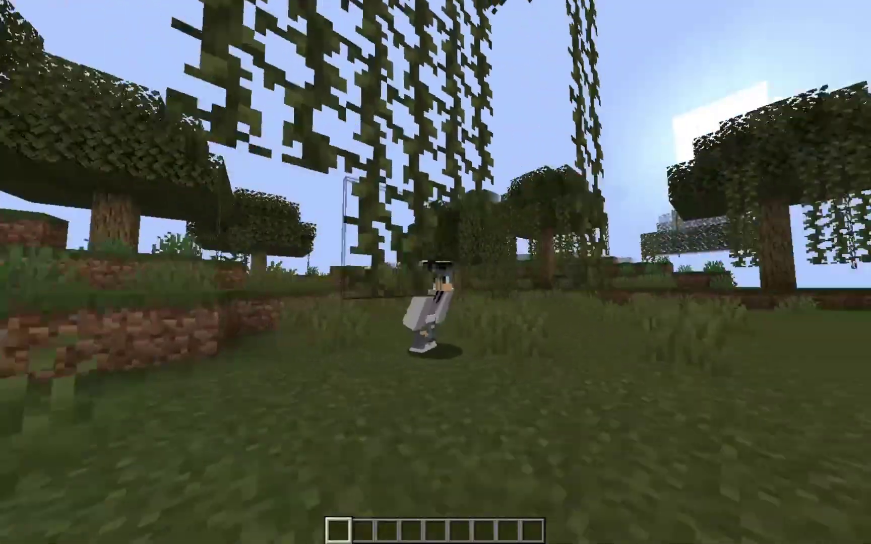
key(w)
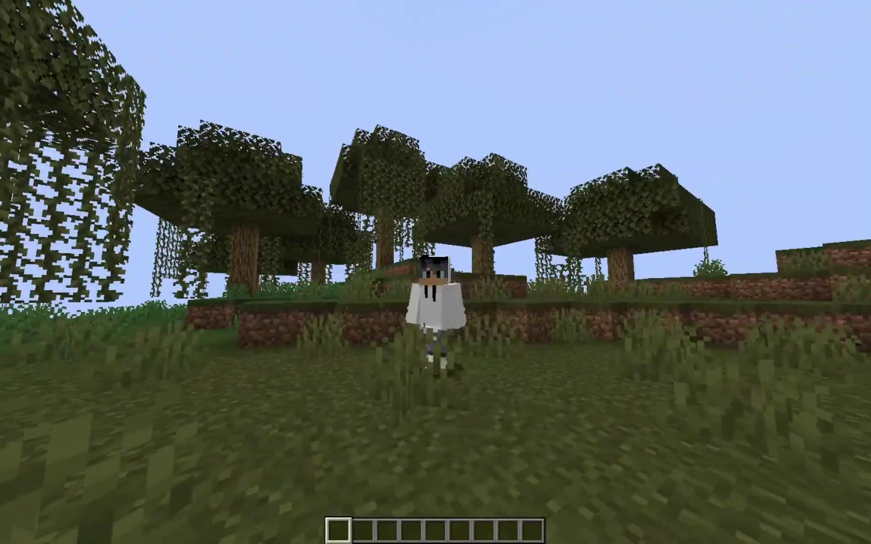